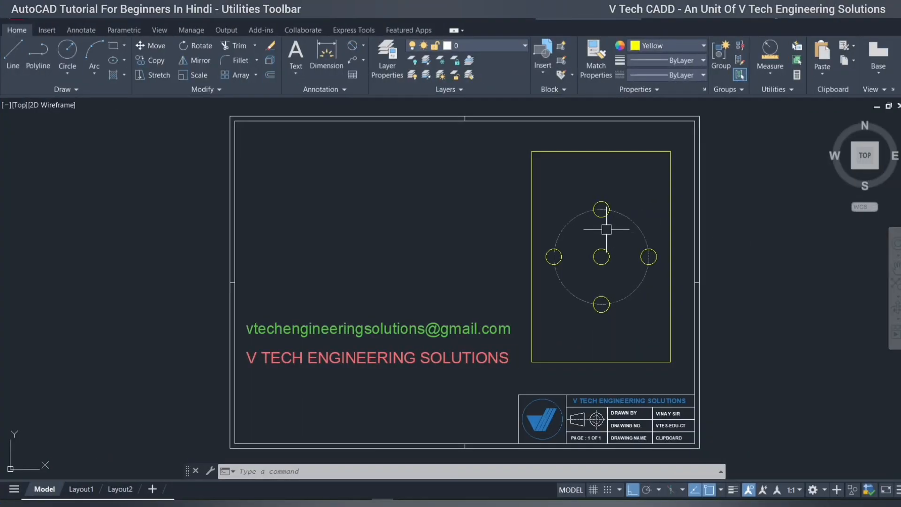
Copy the top small circle from its centre horizontally to the left, placing the copy in the empty area outside the yellow rectangle.
scroll(603, 231, "up", 2)
left_click(597, 188)
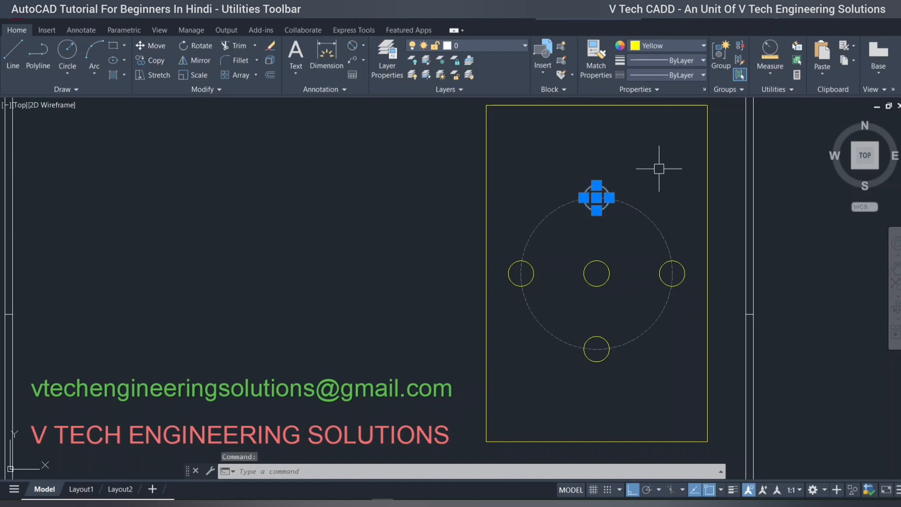
type("co")
key("Return")
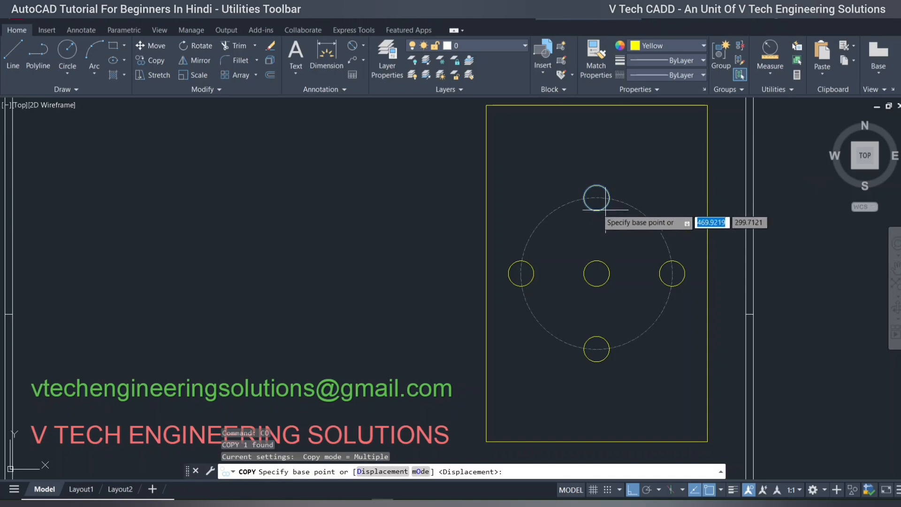
left_click(596, 197)
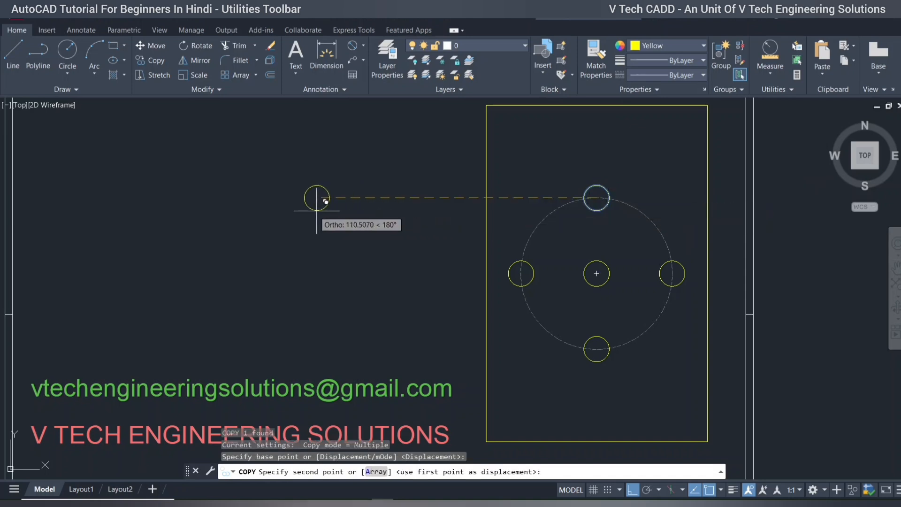
left_click(308, 197)
key("Escape")
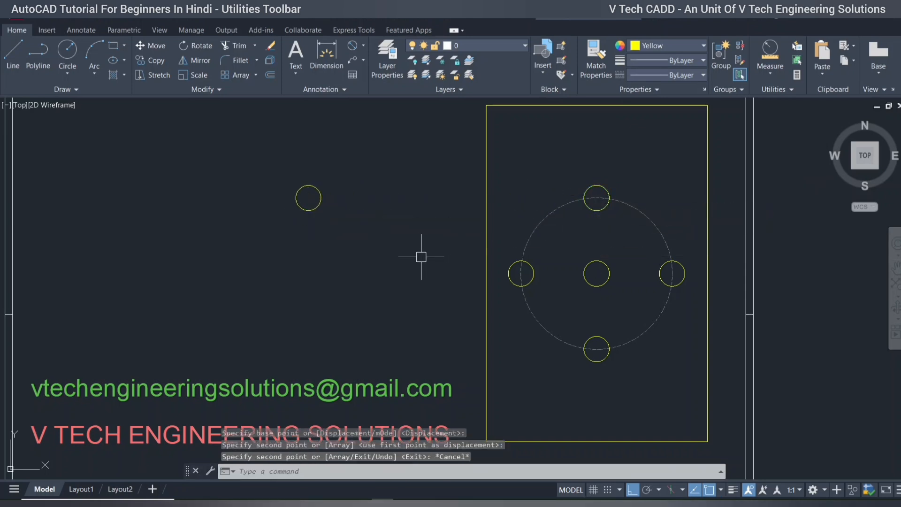
Erase the copied circle from the empty area left of the yellow rectangle.
mouse_move(456, 255)
middle_mouse_down()
mouse_move(466, 254)
mouse_move(449, 240)
mouse_move(483, 249)
mouse_move(435, 249)
middle_mouse_up()
scroll(421, 249, "down", 3)
key("Escape")
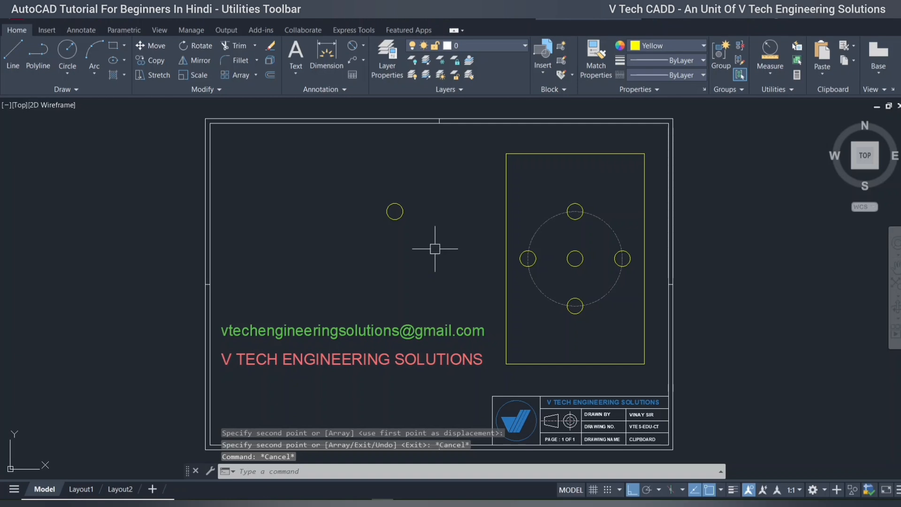
key("Escape")
mouse_move(416, 224)
left_mouse_down()
mouse_move(374, 181)
mouse_move(427, 292)
mouse_move(424, 268)
left_mouse_up()
key("Delete")
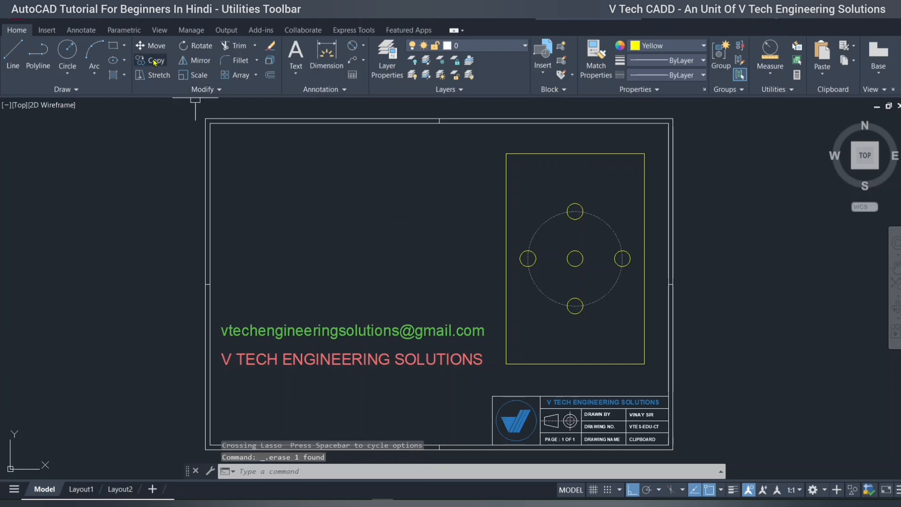
key("Escape")
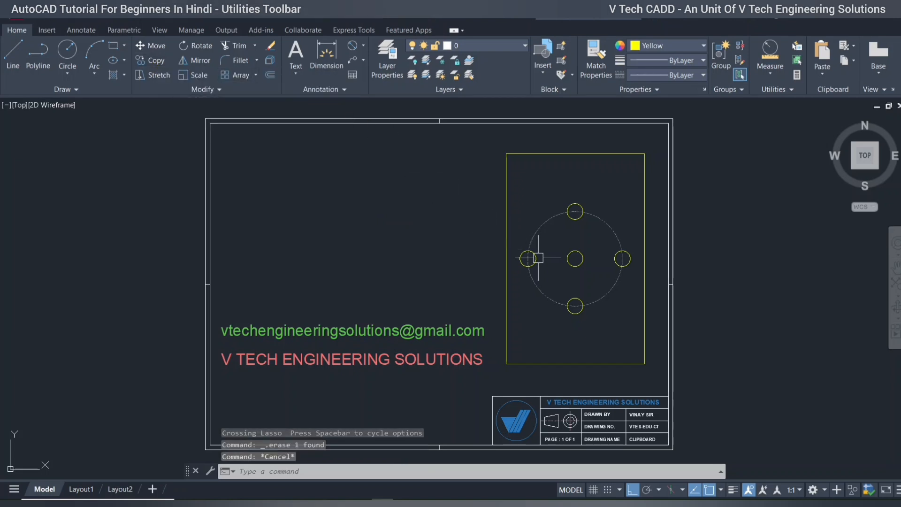
Copy the top small circle to the clipboard and clear the selection.
left_click(577, 204)
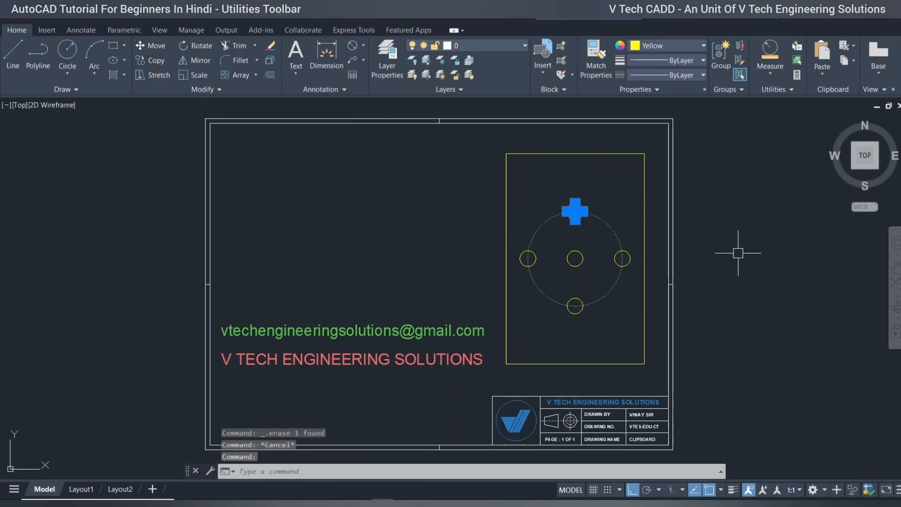
key("ctrl+c")
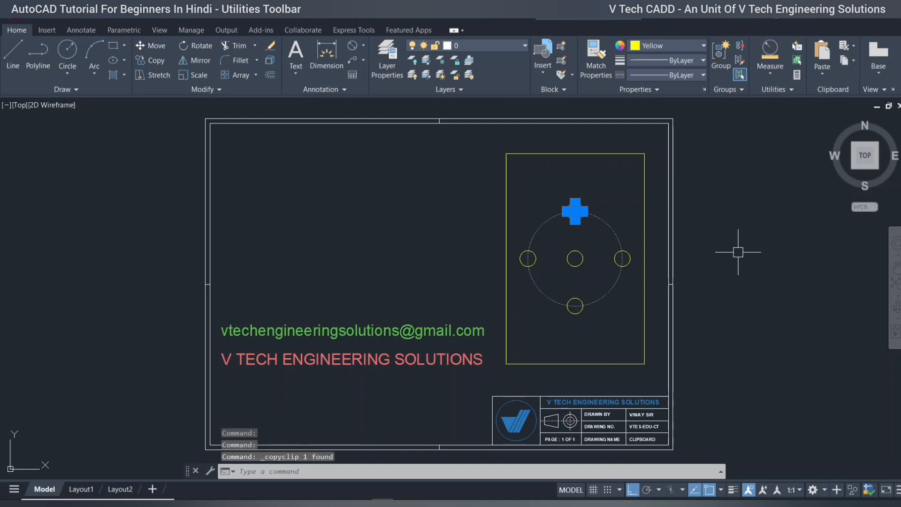
key("Escape")
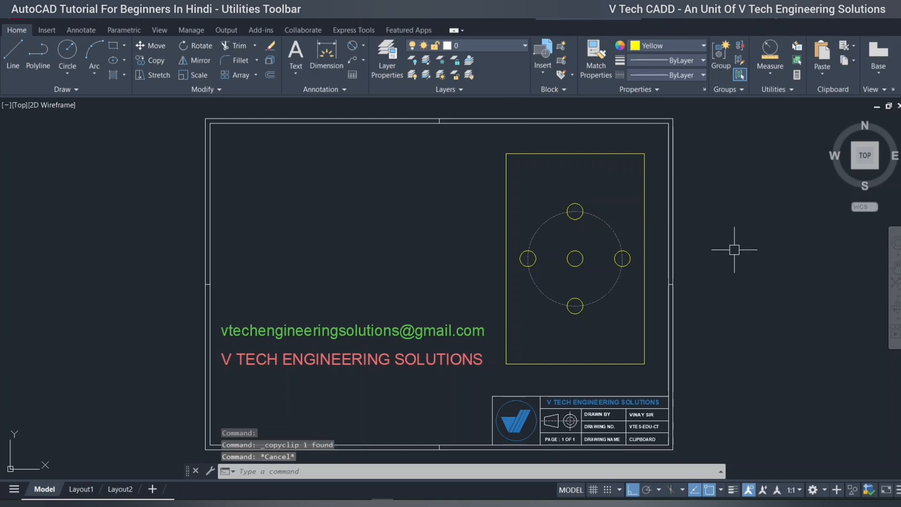
Cut the top small circle to the clipboard and undo the cut, doing this twice.
left_click(576, 204)
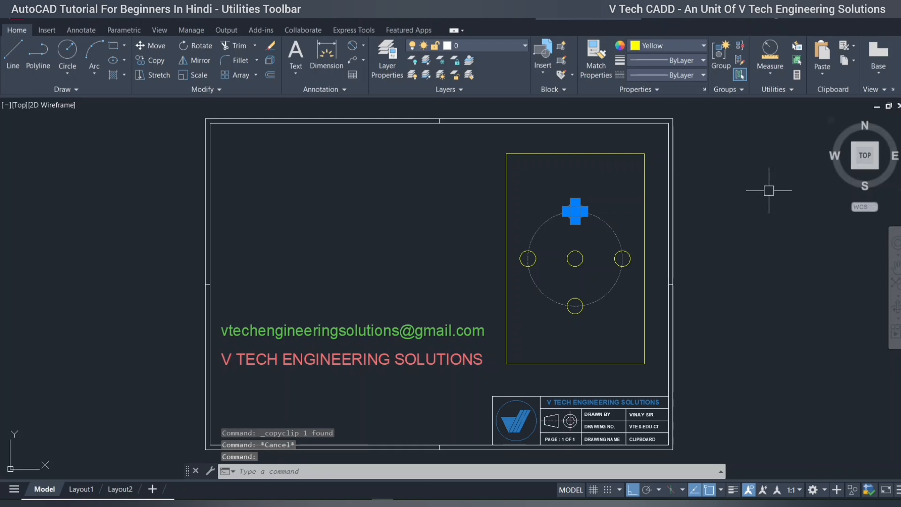
key("ctrl+x")
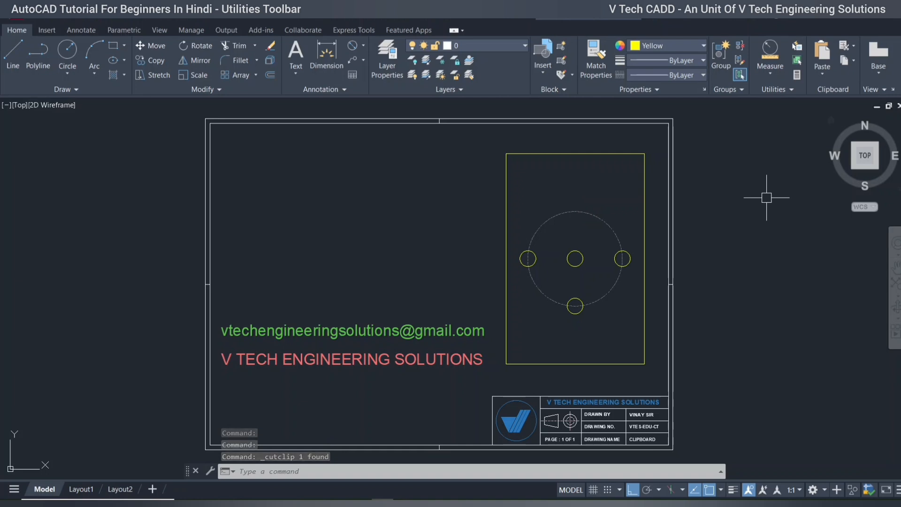
key("ctrl+z")
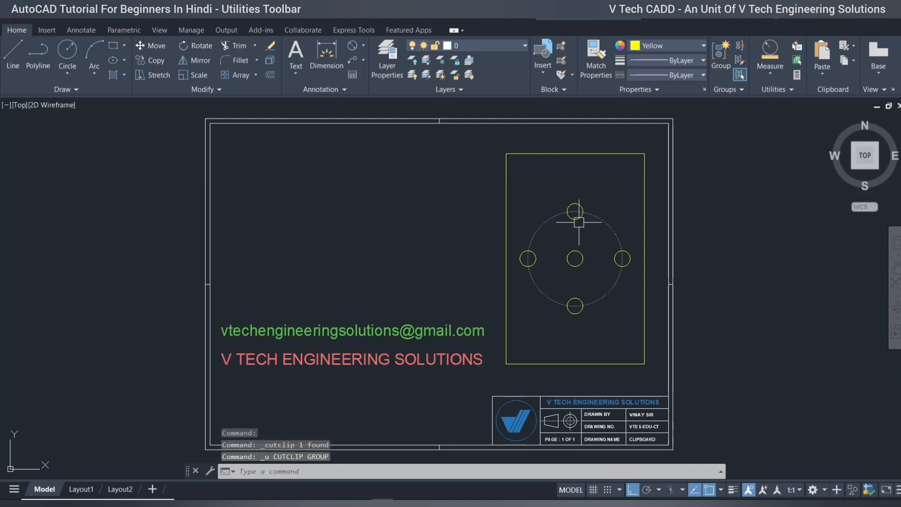
left_click(575, 204)
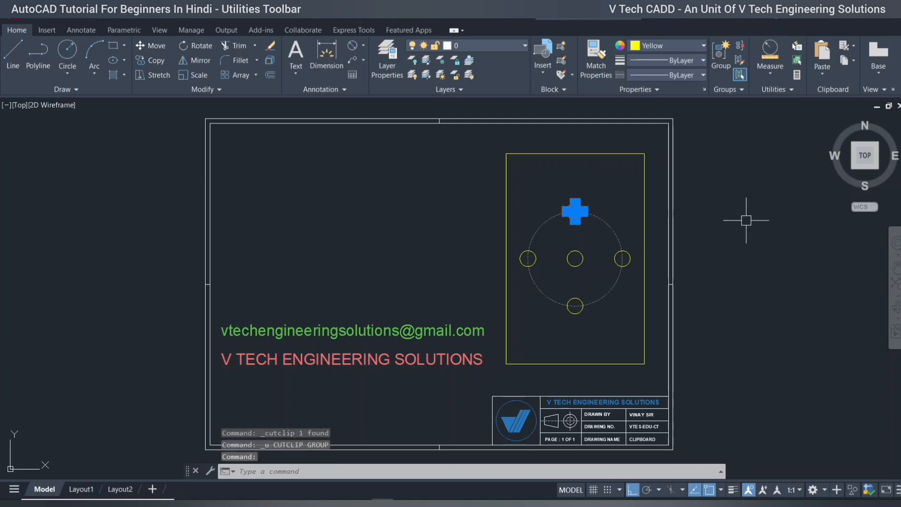
key("ctrl+x")
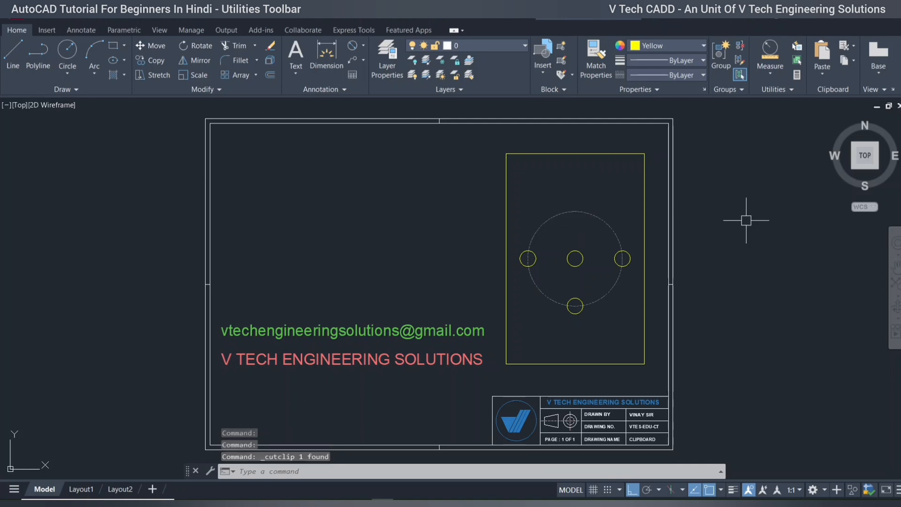
key("ctrl+z")
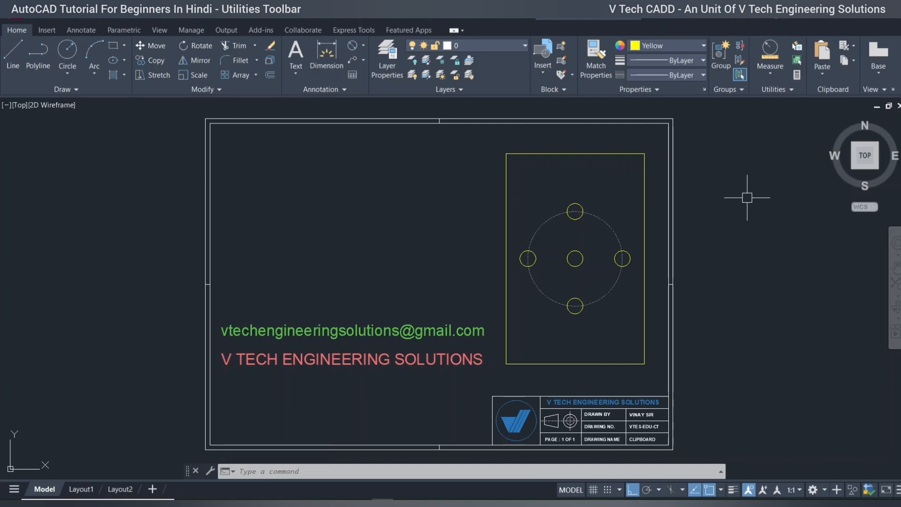
Cut the top small circle to the clipboard and paste it into the empty area left of the yellow rectangle.
left_click(576, 206)
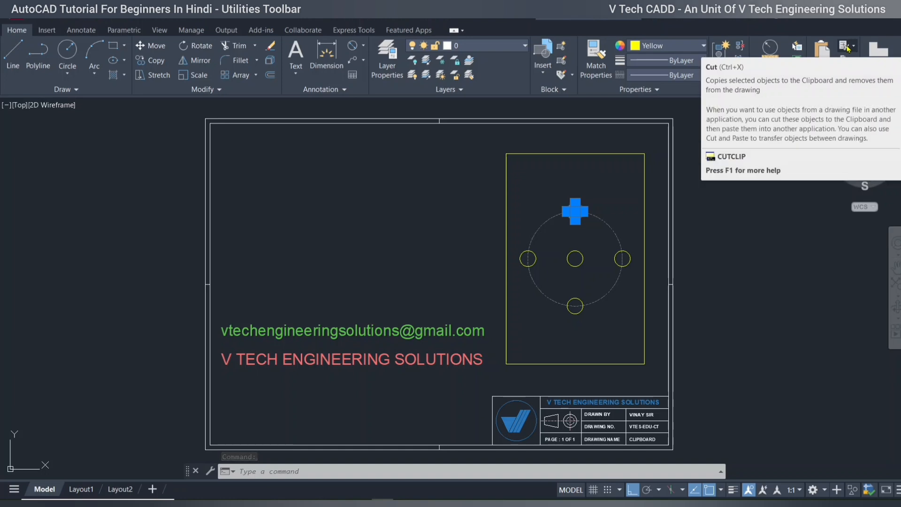
left_click(852, 45)
left_click(847, 65)
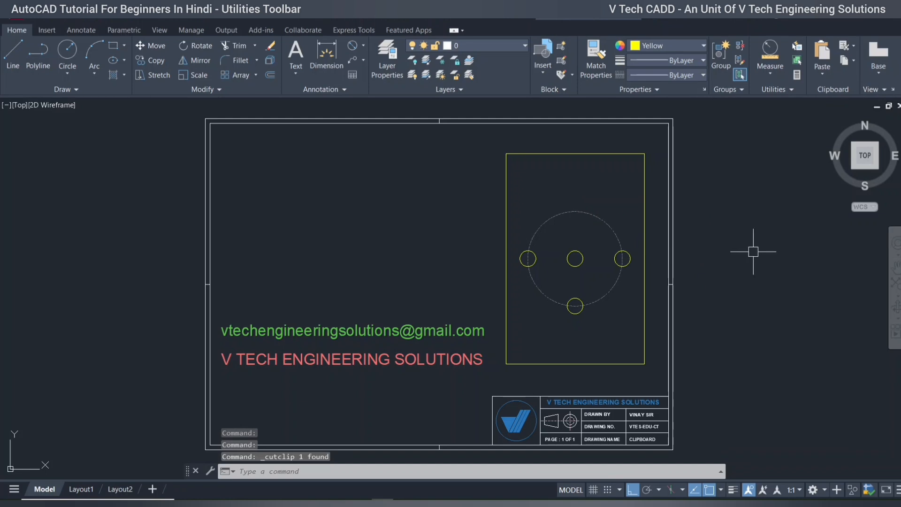
left_click(822, 52)
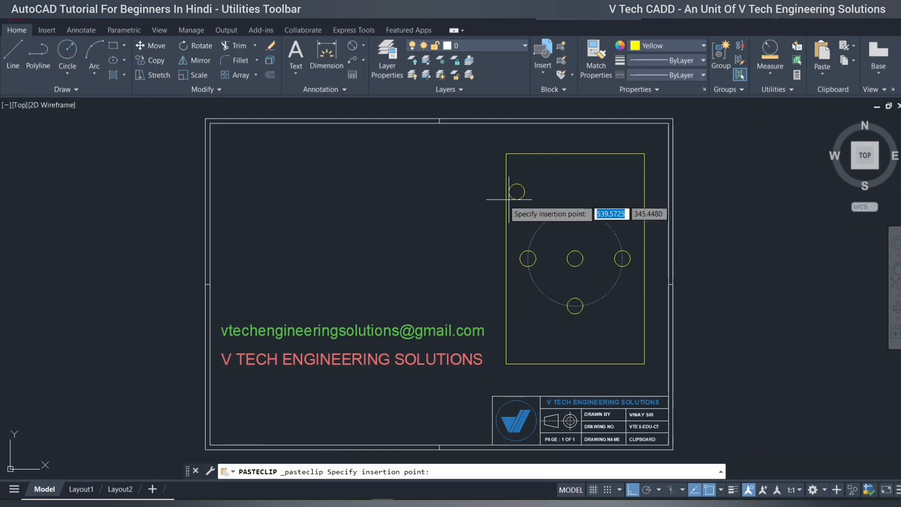
left_click(354, 216)
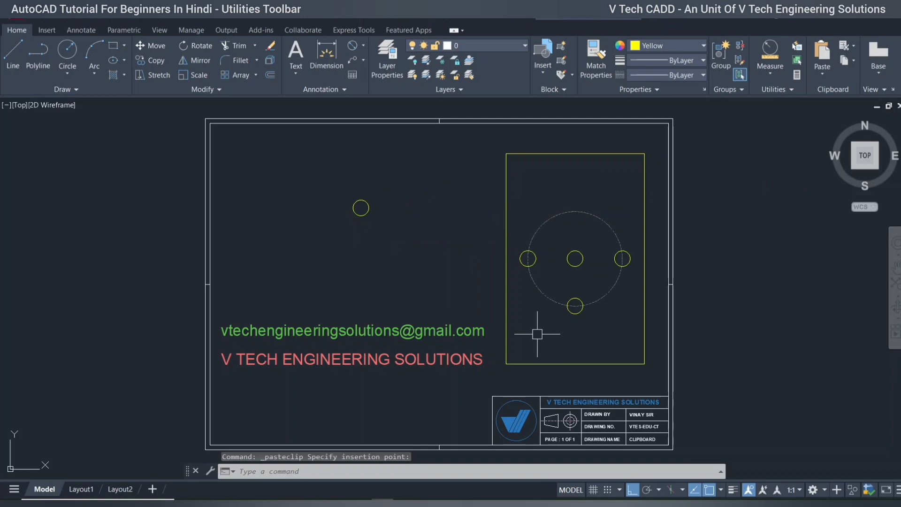
Undo the circle's paste and the cut before it.
key("ctrl+z")
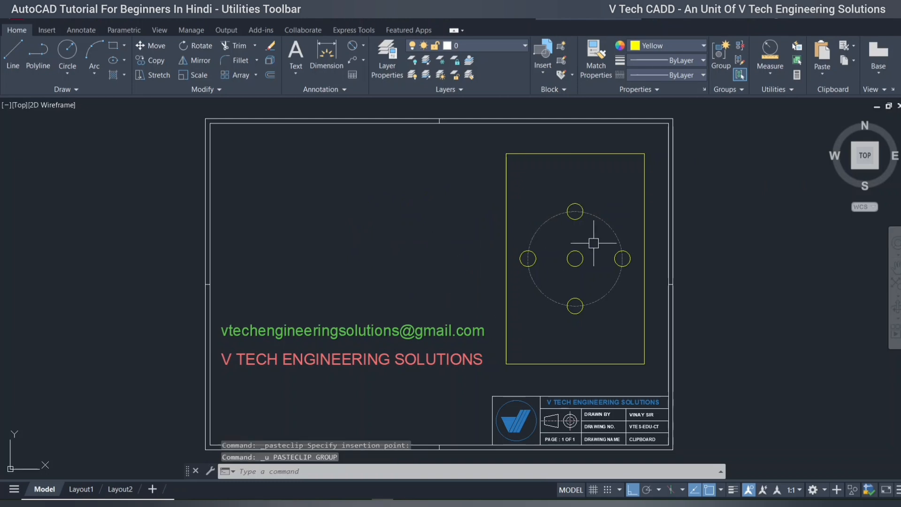
key("ctrl+z")
Copy the top small circle with Copy Clip and paste two copies side by side in the empty area left of the yellow rectangle.
left_click(852, 61)
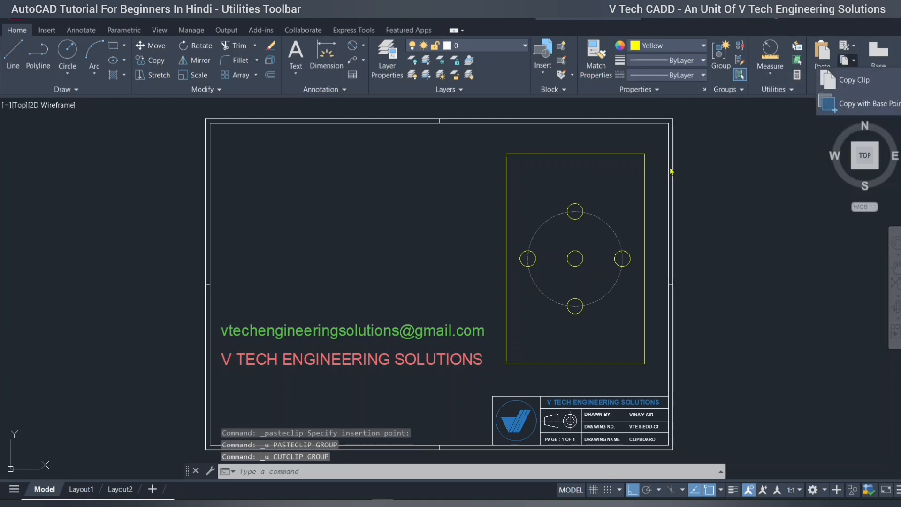
left_click(849, 80)
left_click(575, 205)
key("Return")
left_click(547, 179)
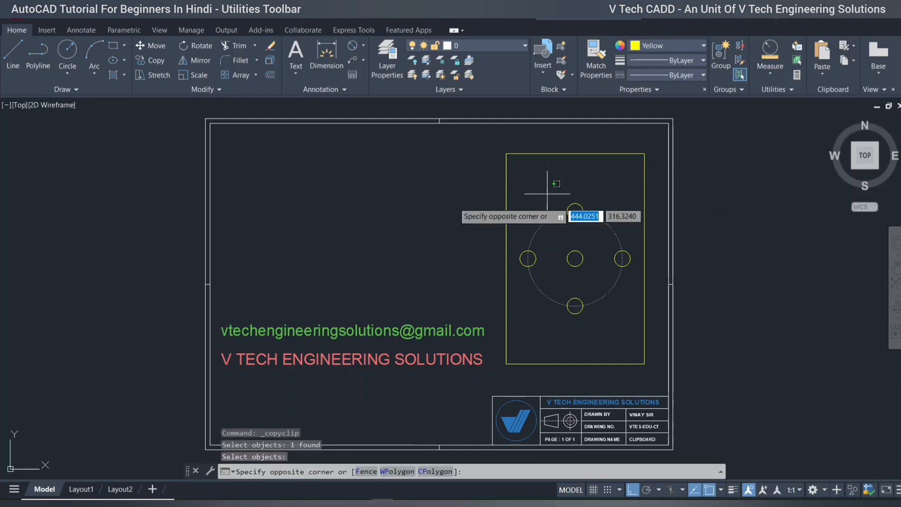
left_click(493, 181)
key("Escape")
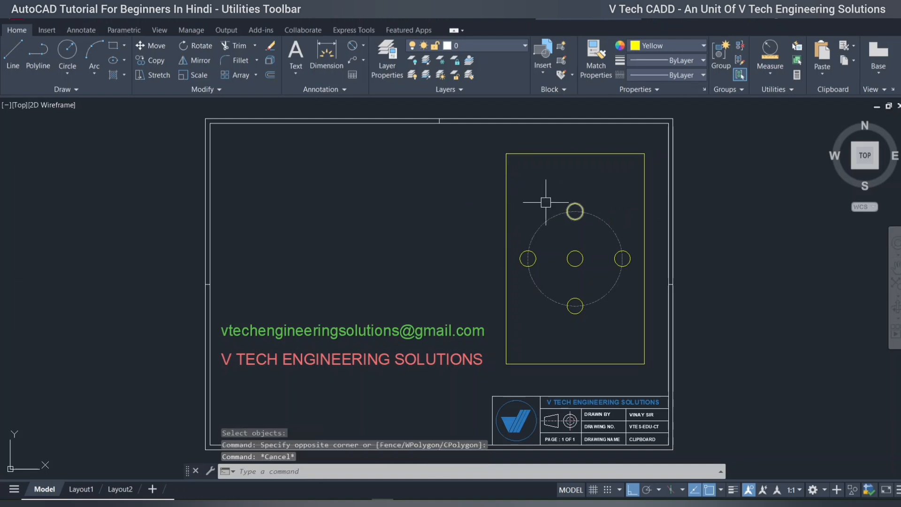
key("ctrl+v")
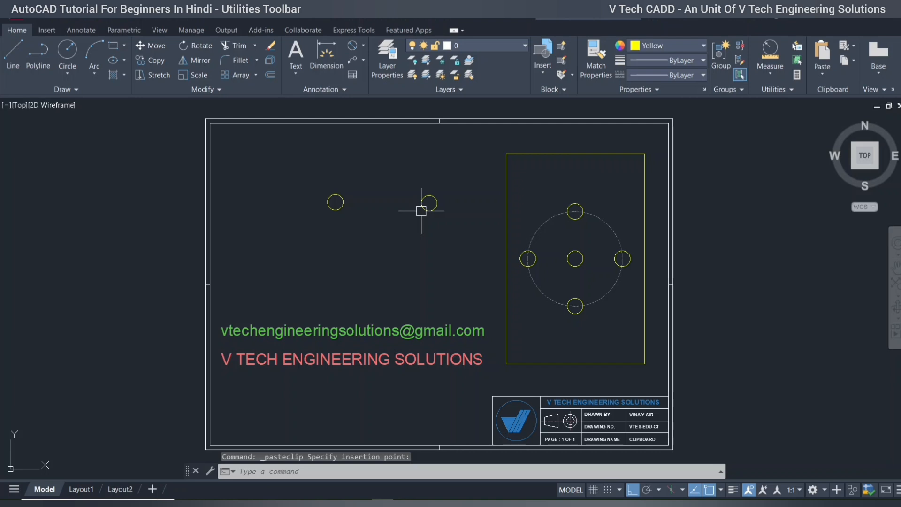
left_click(429, 204)
Erase both pasted circles from the empty area.
left_click(463, 177)
left_click(292, 251)
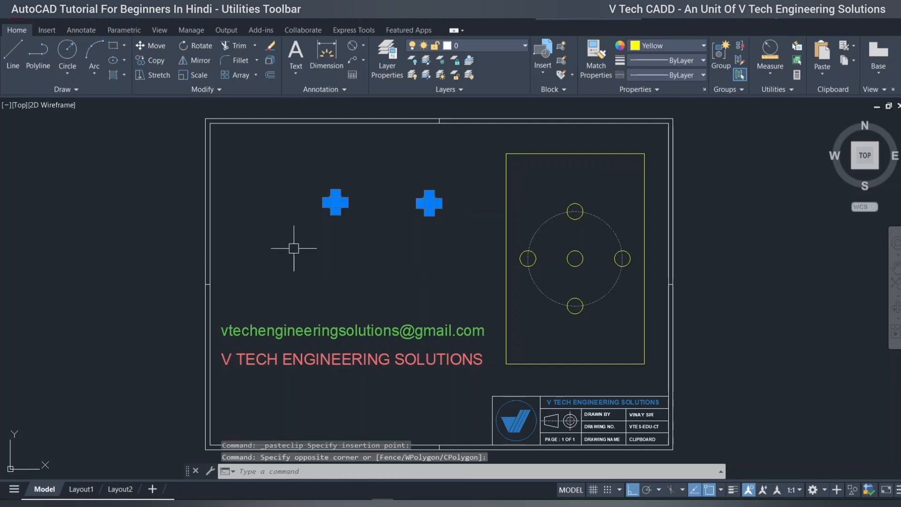
key("Delete")
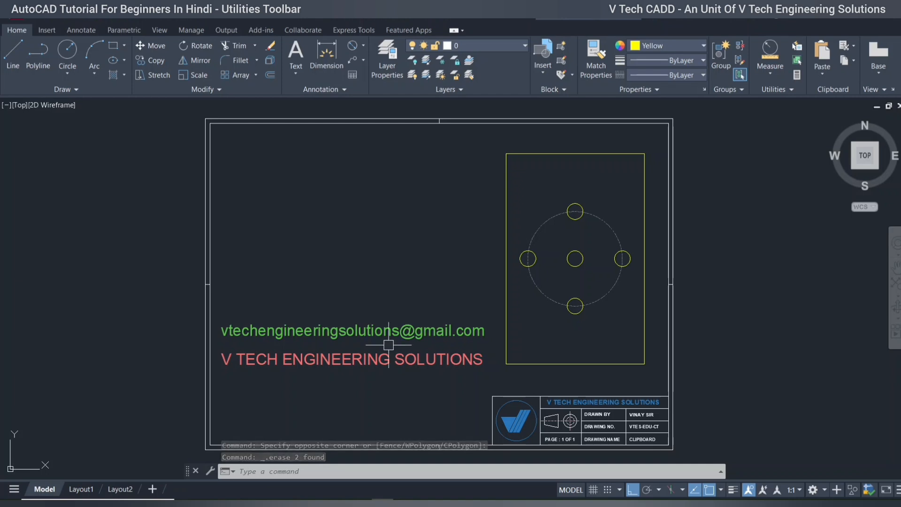
Copy the red V TECH ENGINEERING SOLUTIONS text with Copy Clip and paste it near the upper left of the drawing frame.
left_click(359, 362)
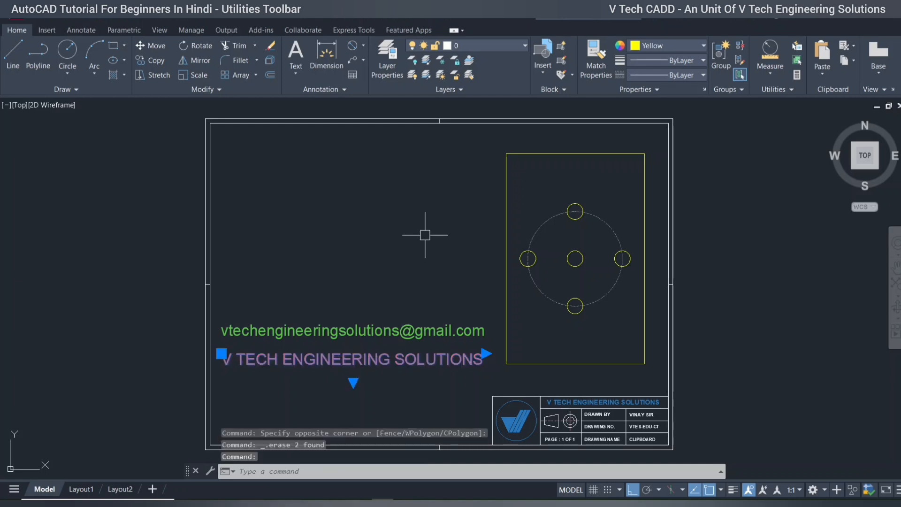
left_click(853, 60)
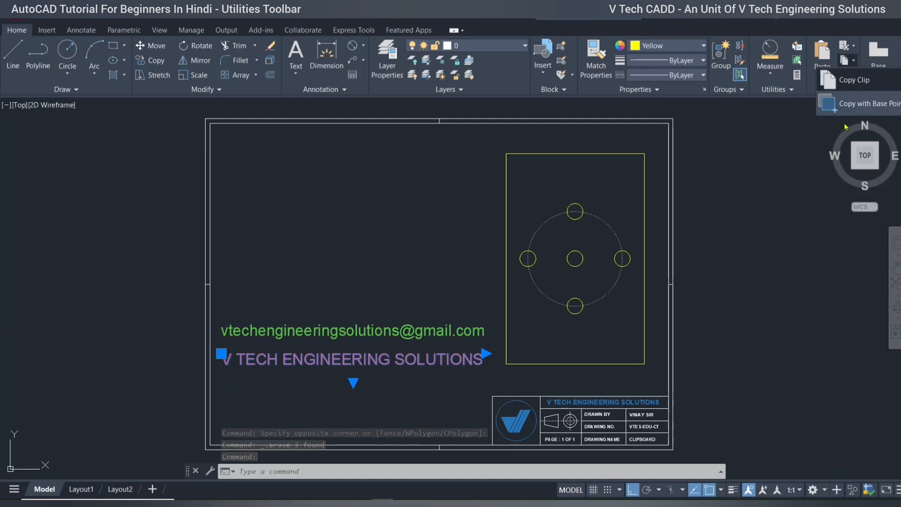
left_click(850, 80)
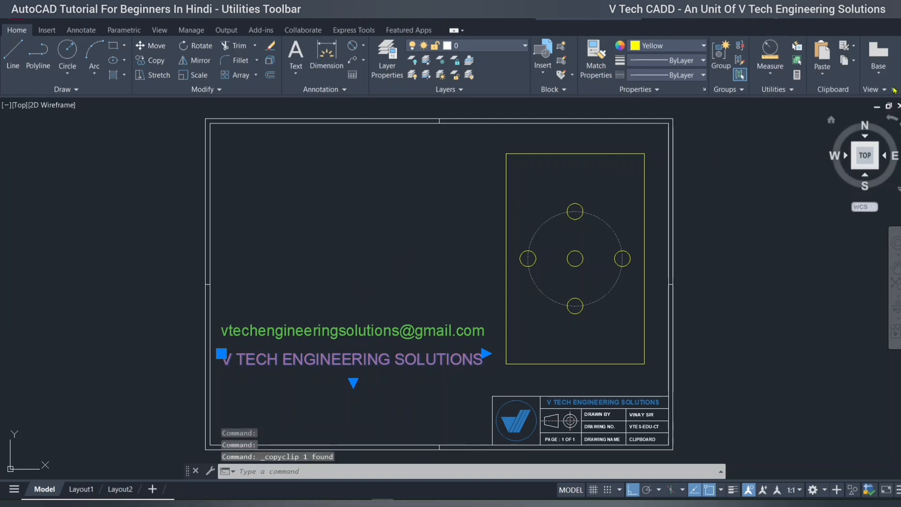
left_click(822, 54)
left_click(224, 176)
Open the pasted V TECH ENGINEERING SOLUTIONS text for editing and close it without changes.
left_click(398, 171)
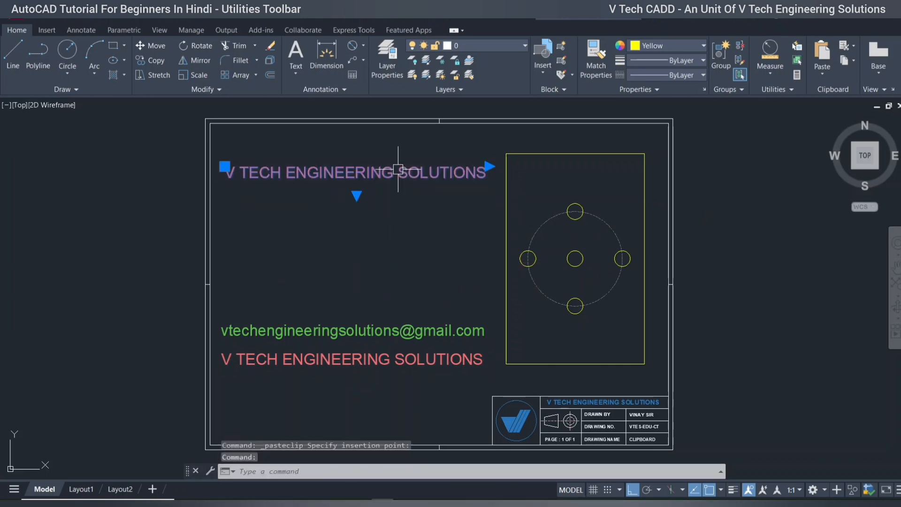
double_click(398, 171)
left_click(420, 234)
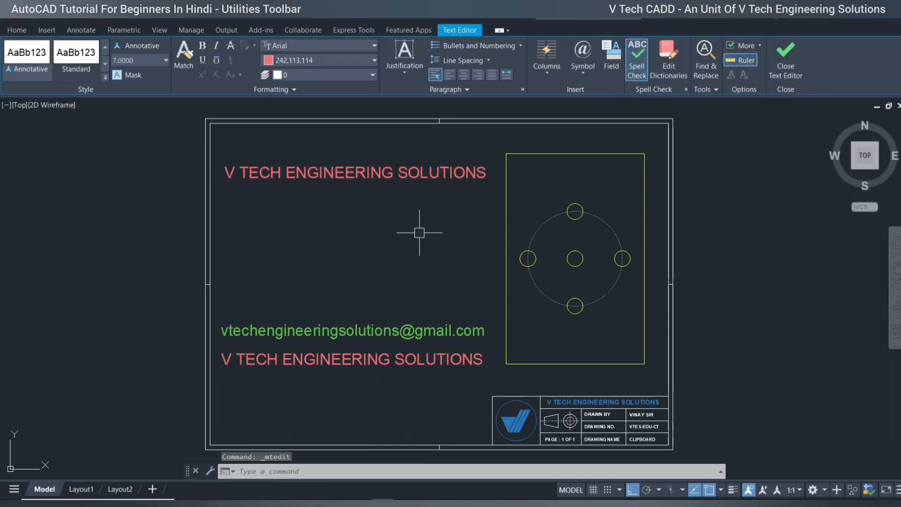
Copy the upper V TECH ENGINEERING SOLUTIONS text with Copy Clip and paste it as a block directly below.
left_click(822, 71)
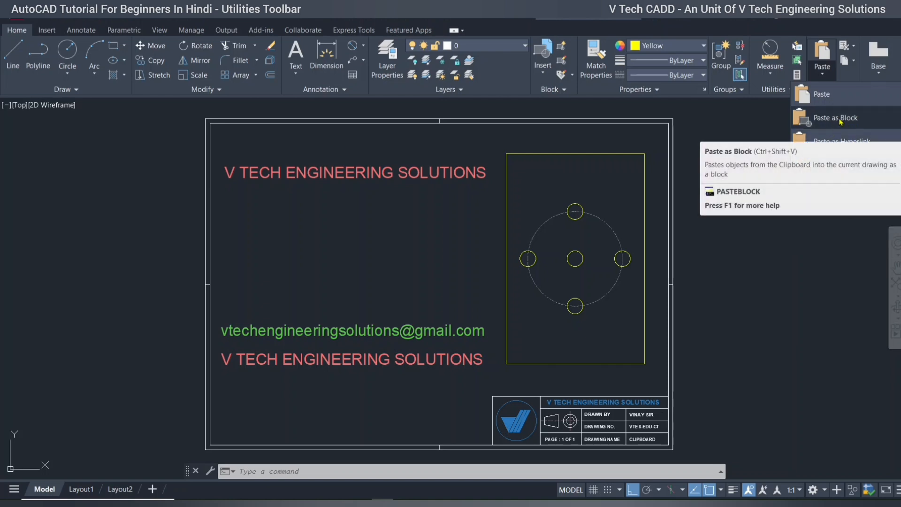
left_click(408, 171)
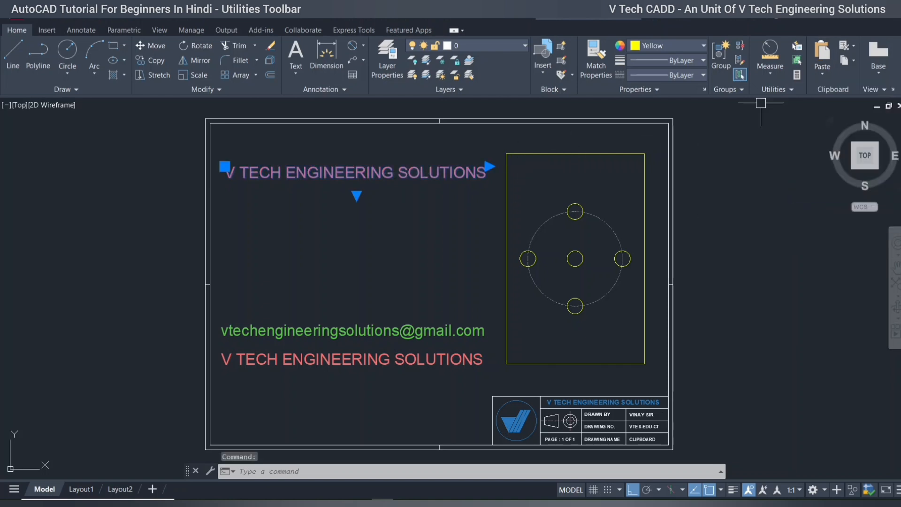
left_click(849, 60)
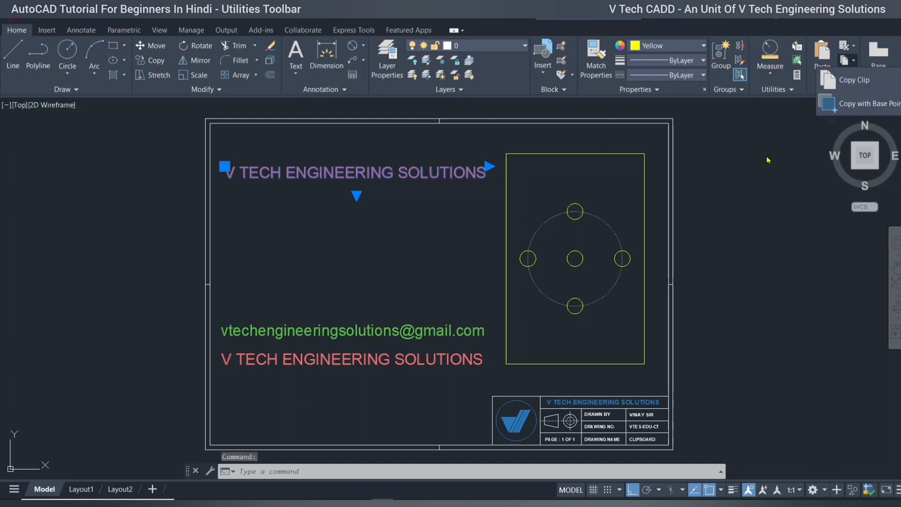
left_click(844, 87)
left_click(822, 73)
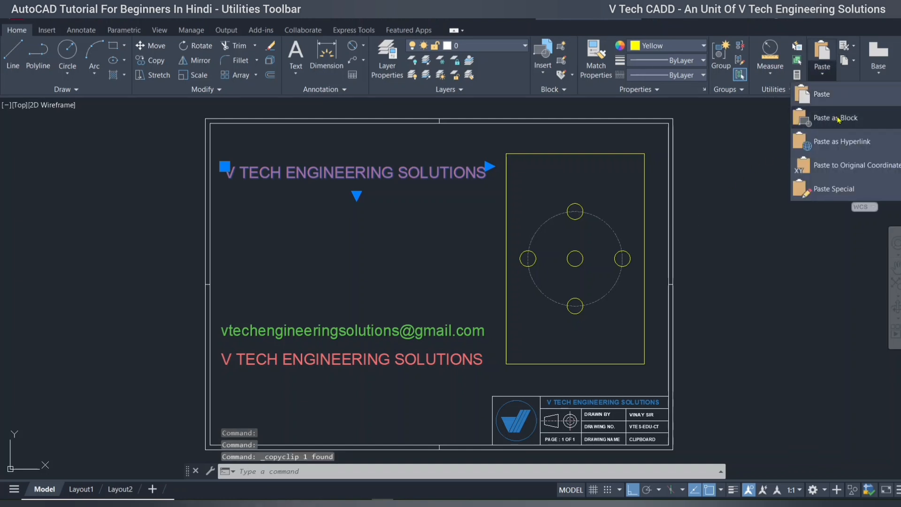
left_click(838, 119)
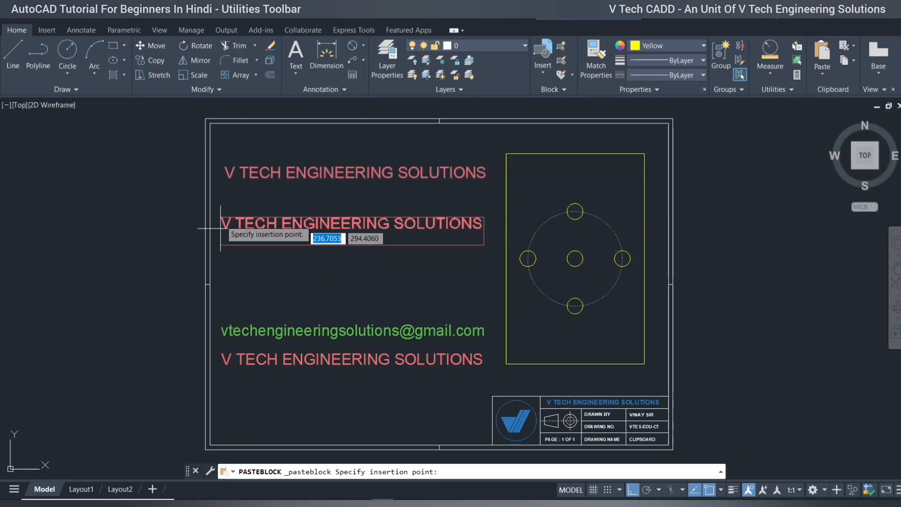
left_click(225, 203)
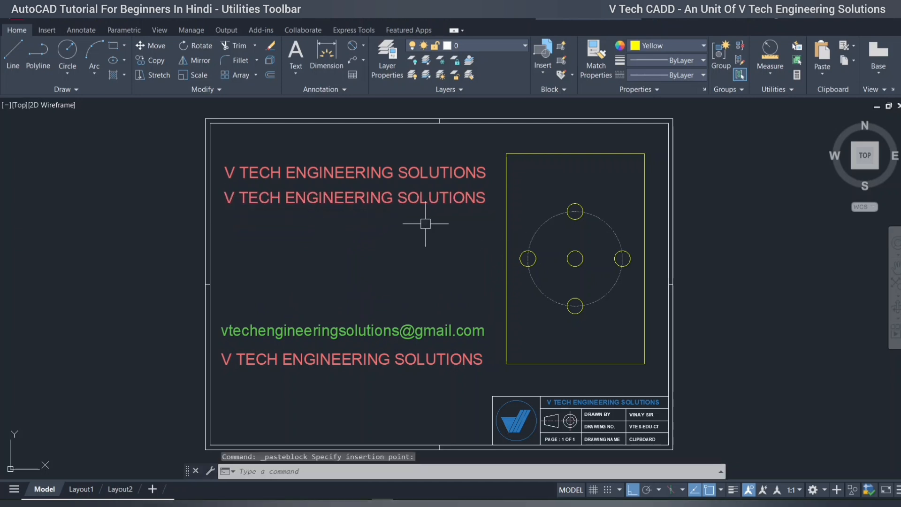
Open the topmost V TECH ENGINEERING SOLUTIONS text for editing and close the text editor without changes.
left_click(329, 172)
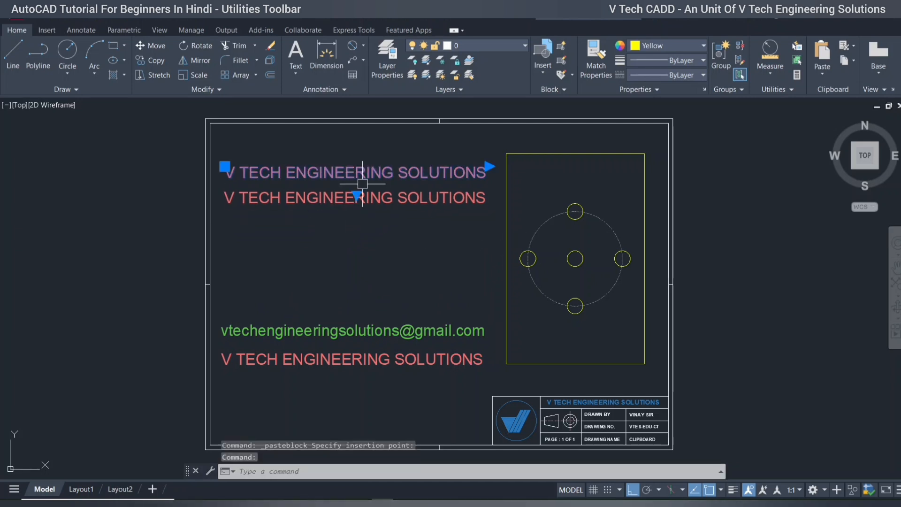
left_click(352, 173)
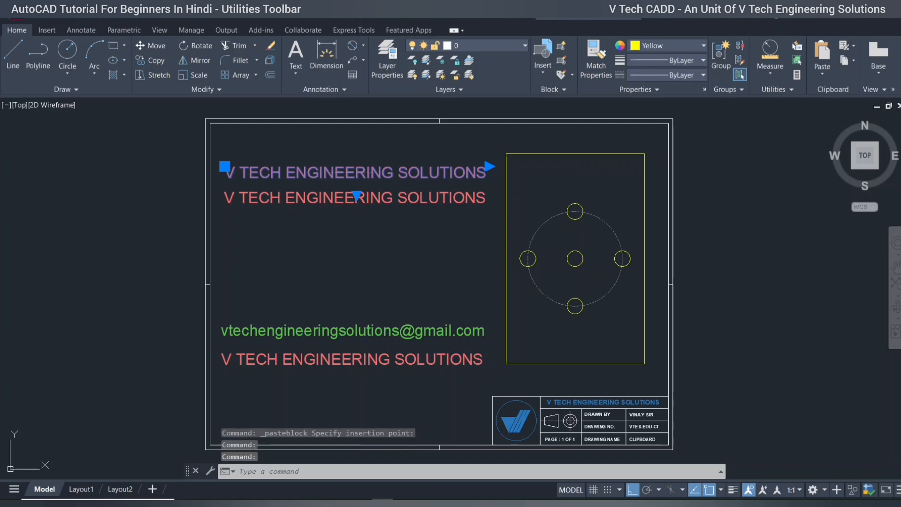
double_click(356, 173)
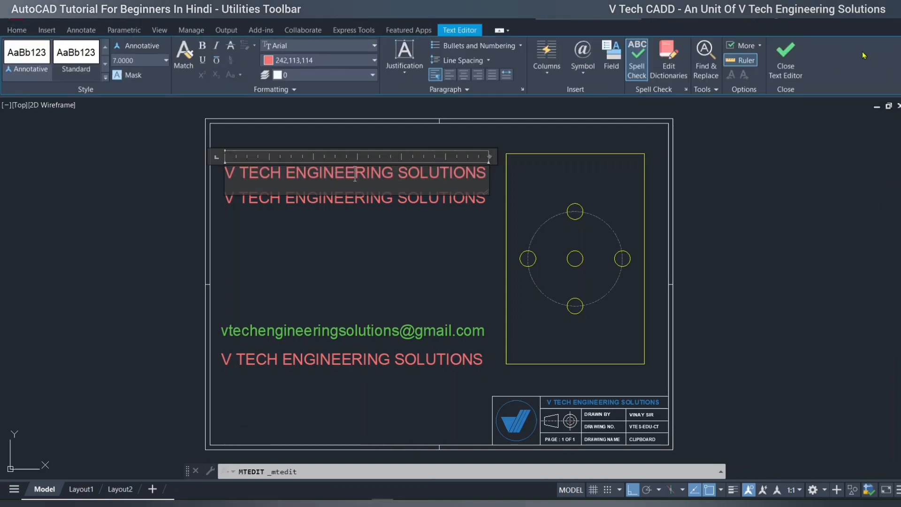
left_click(785, 50)
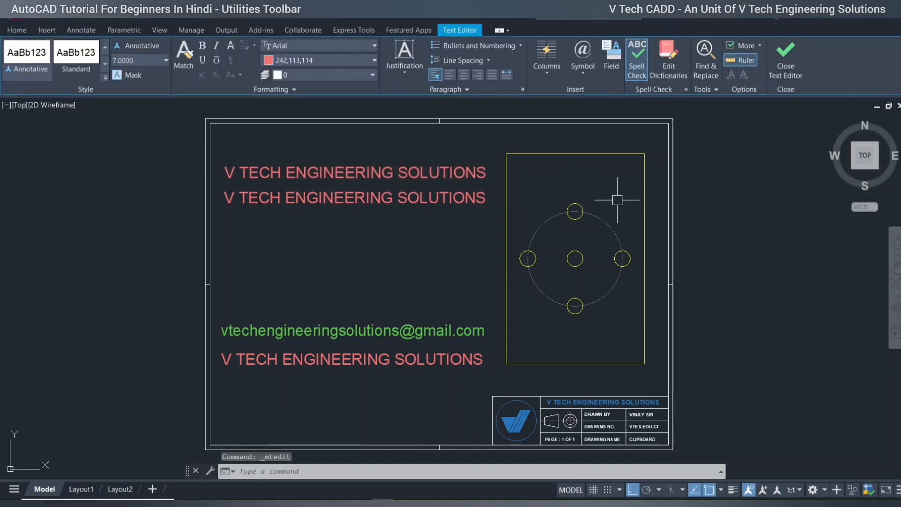
Open the block definition editor dialog for the pasted text block, preview block A$C838c3925, and close it without editing.
left_click(308, 203)
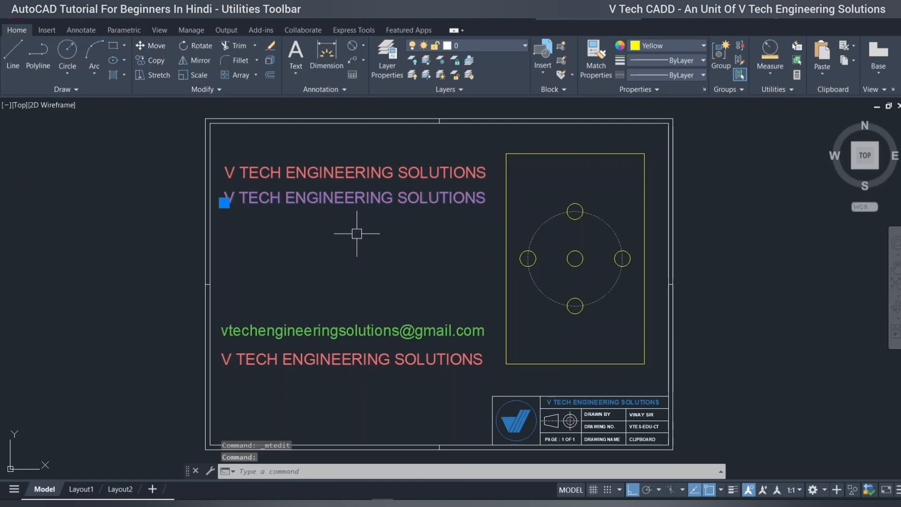
double_click(327, 202)
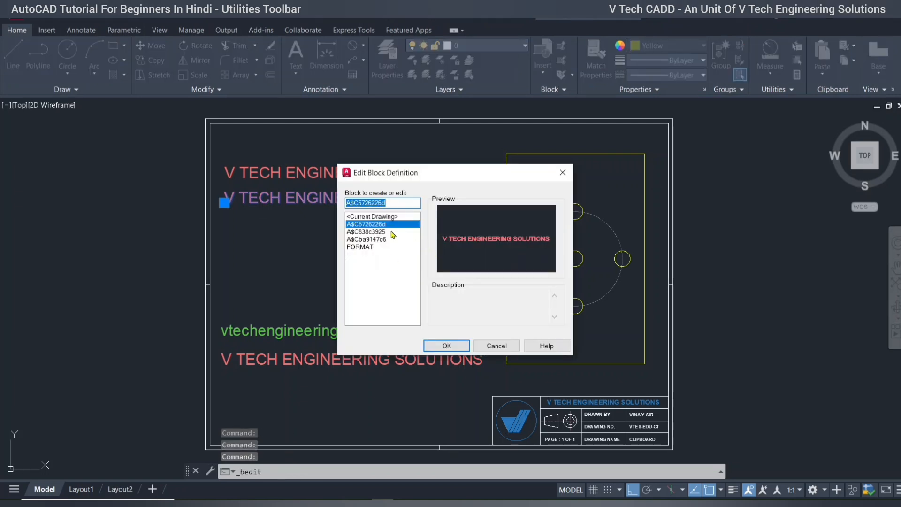
left_click(374, 231)
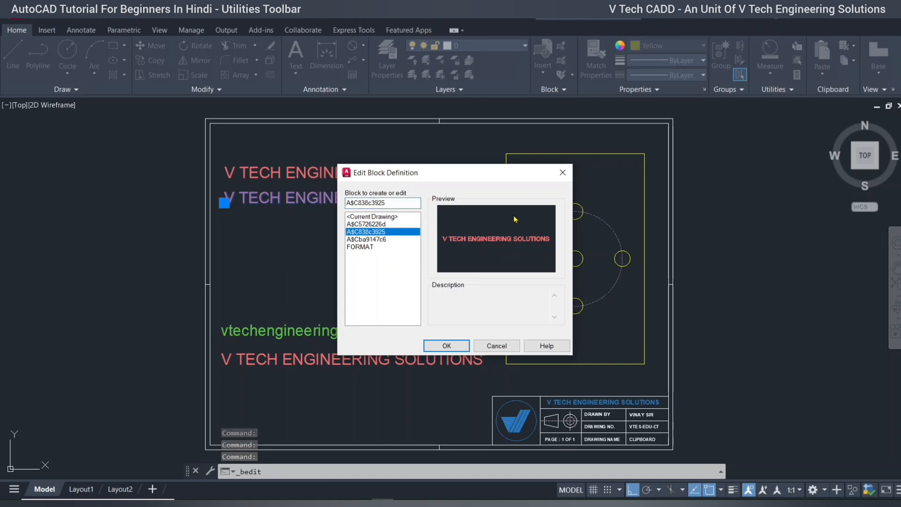
left_click(563, 172)
key("Escape")
key("Escape")
Copy the green e-mail text with Copy Clip and paste it as a block in the empty space above the original.
left_click(368, 333)
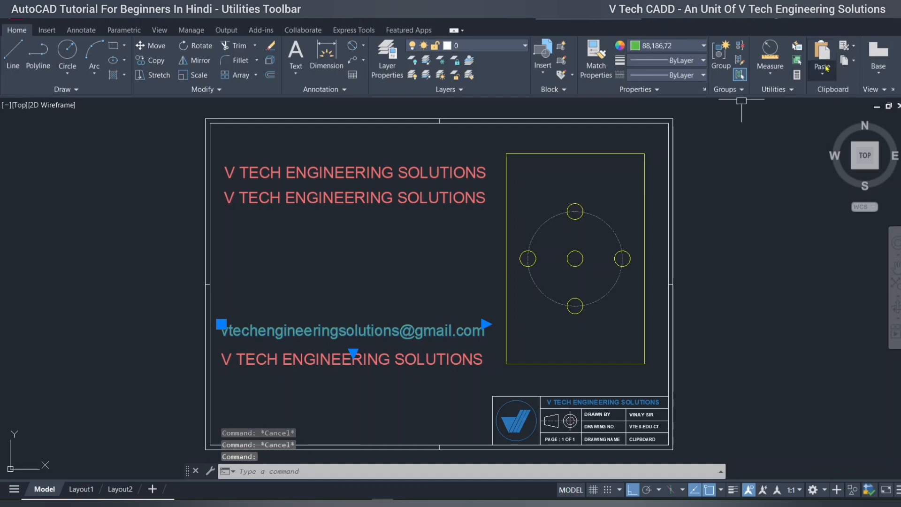
left_click(847, 62)
left_click(843, 80)
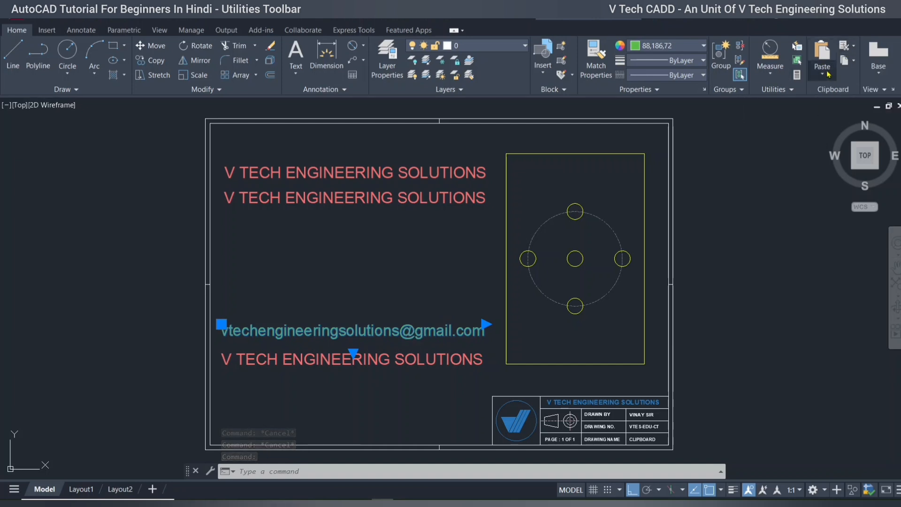
left_click(822, 72)
left_click(840, 117)
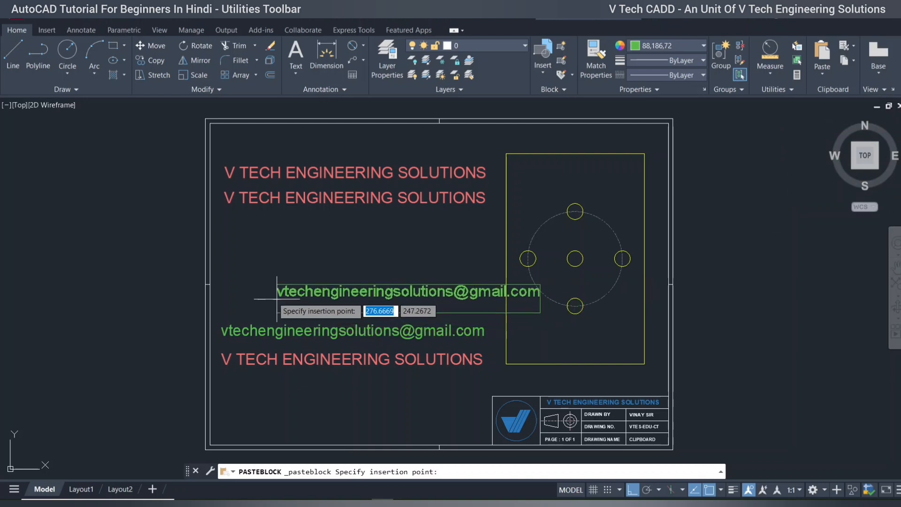
left_click(225, 285)
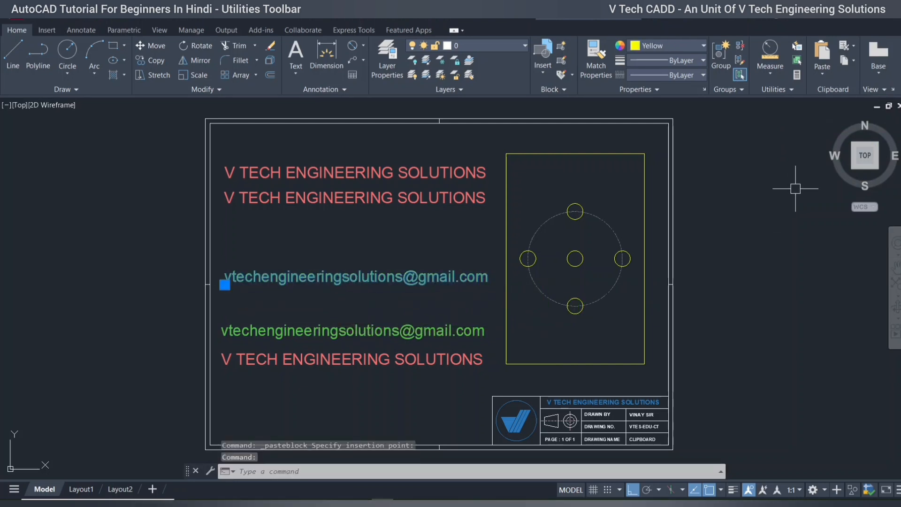
Erase the pasted e-mail block and both pasted V TECH ENGINEERING SOLUTIONS texts near the top of the frame.
key("Escape")
key("Delete")
left_click(538, 232)
left_click(309, 154)
key("Delete")
Copy the dashed circle and its five small circles with Copy Clip and paste them as a block in the empty area left of the rectangle.
left_click(626, 190)
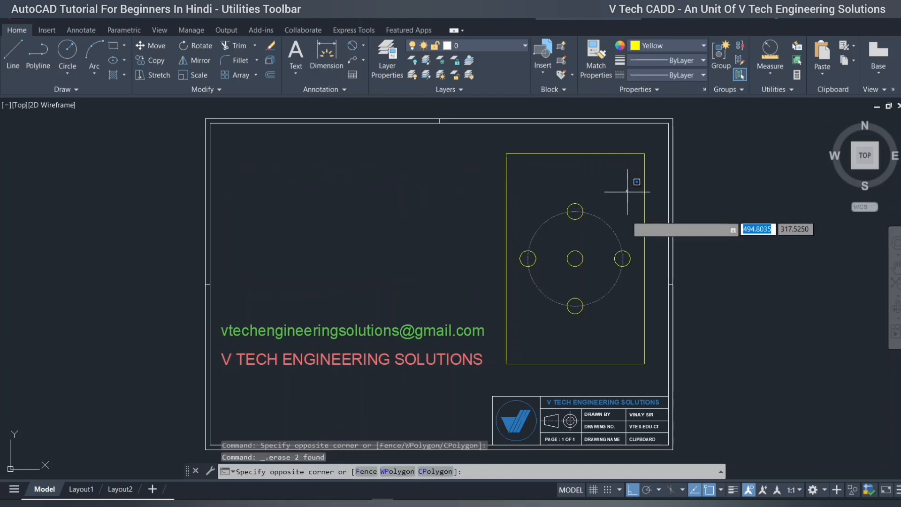
left_click(525, 318)
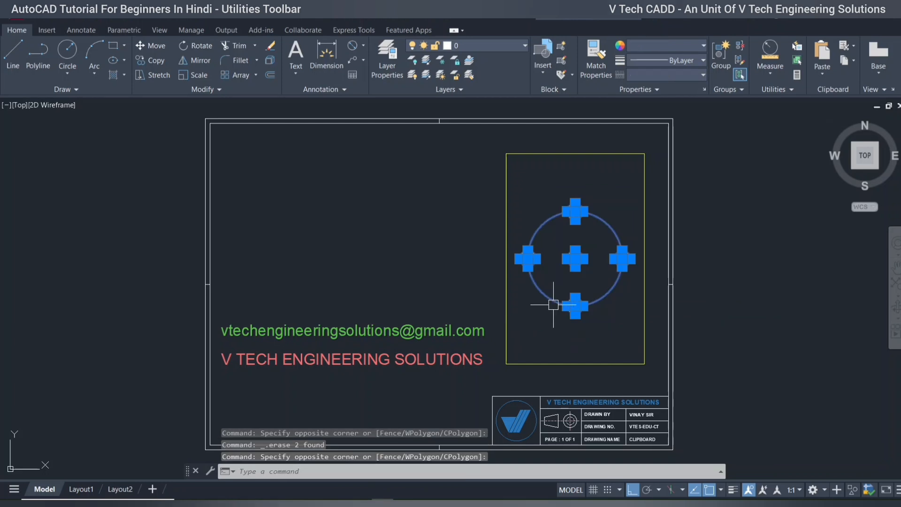
left_click(847, 64)
left_click(850, 81)
left_click(823, 76)
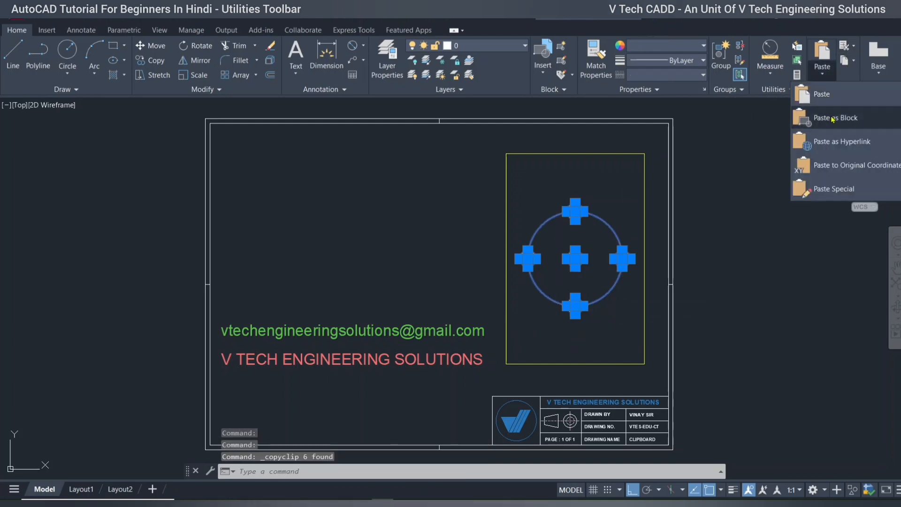
left_click(828, 117)
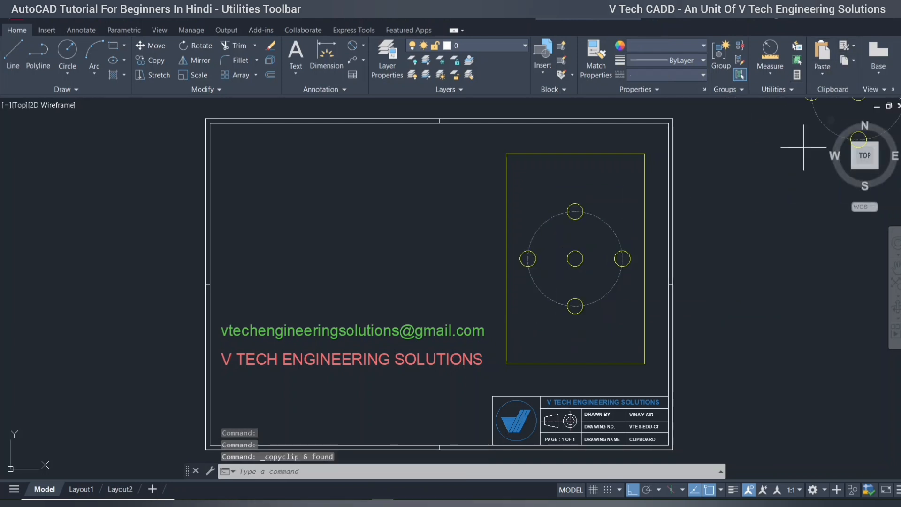
left_click(260, 281)
Erase the pasted block of circles left of the yellow rectangle.
left_click(340, 186)
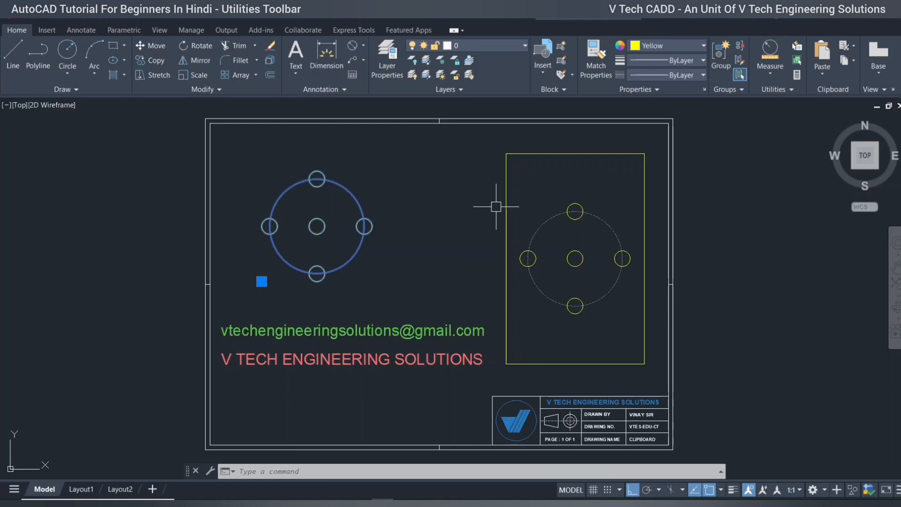
key("Delete")
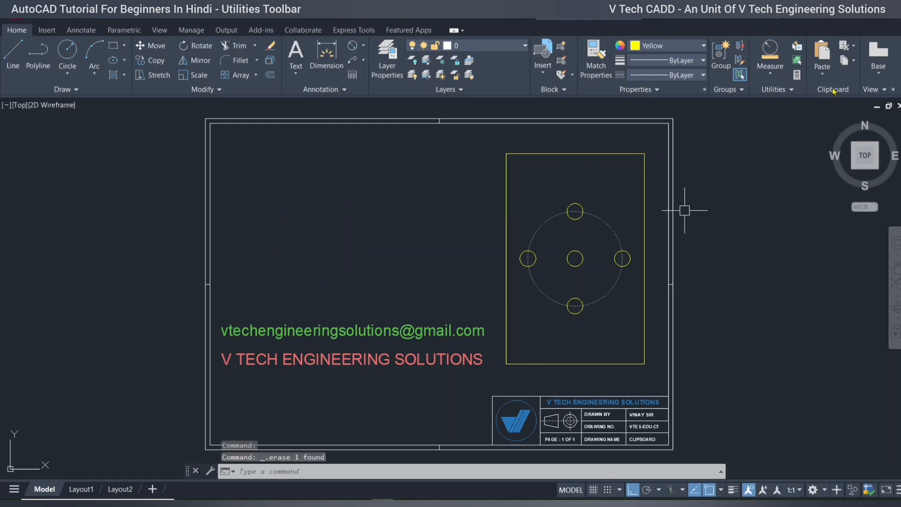
left_click(822, 78)
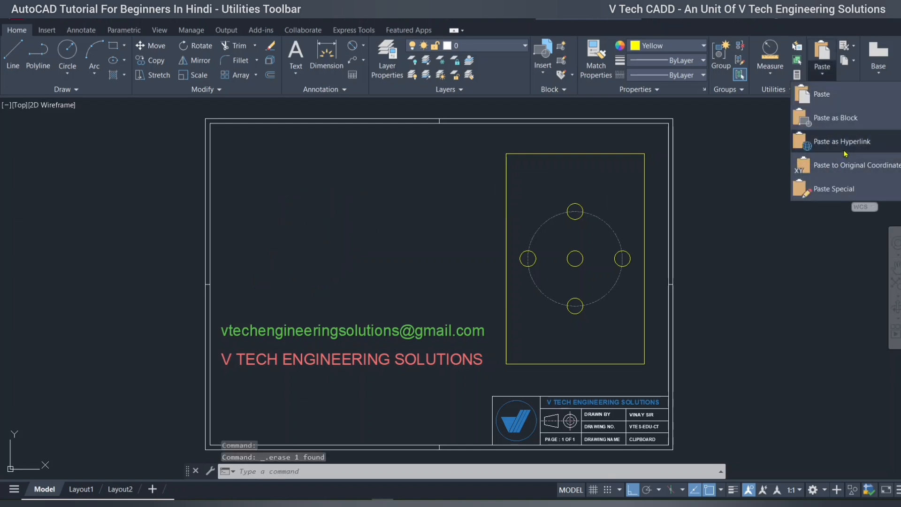
left_click(590, 265)
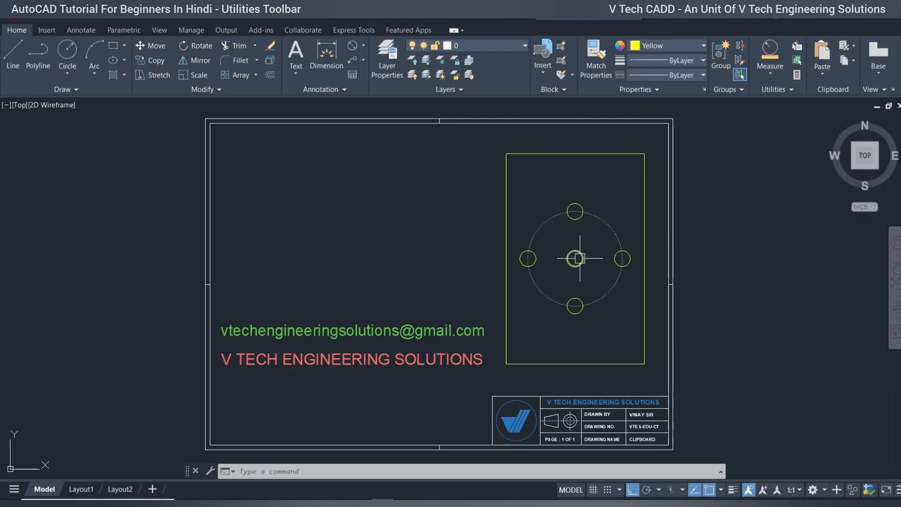
left_click(826, 79)
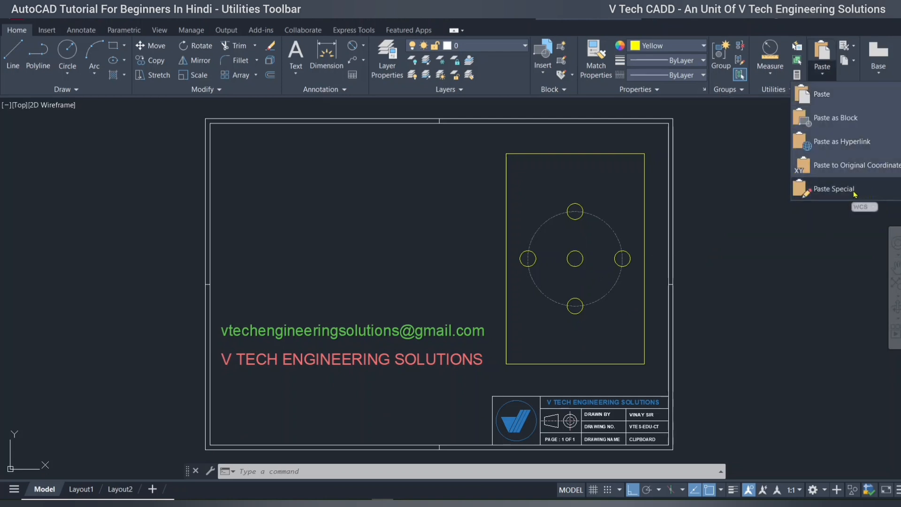